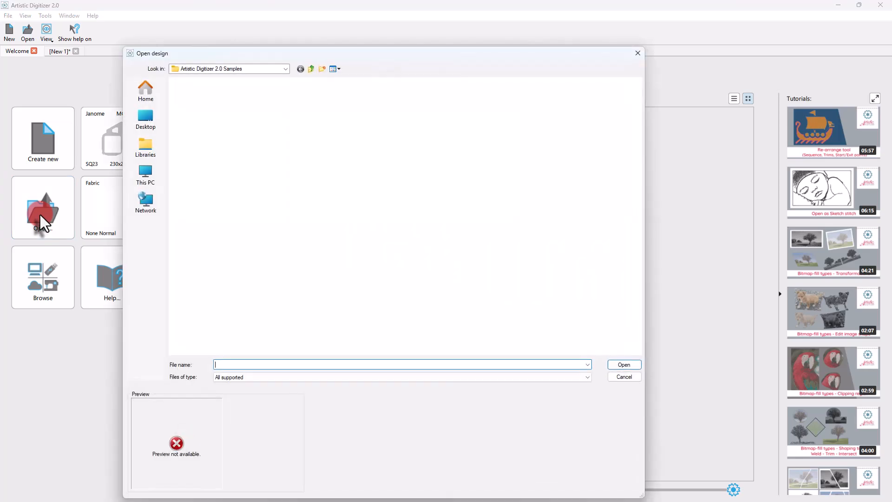
- Open Image_7333.jpg from the PaintStitch Samples folder and choose to load it as PaintStitch
{"action": "double_click", "coordinate": [296, 109]}
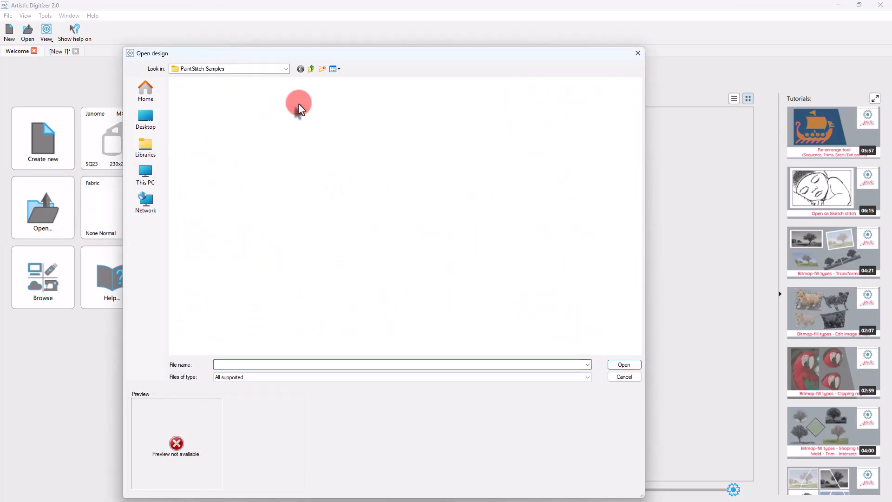
{"action": "left_click", "coordinate": [288, 169]}
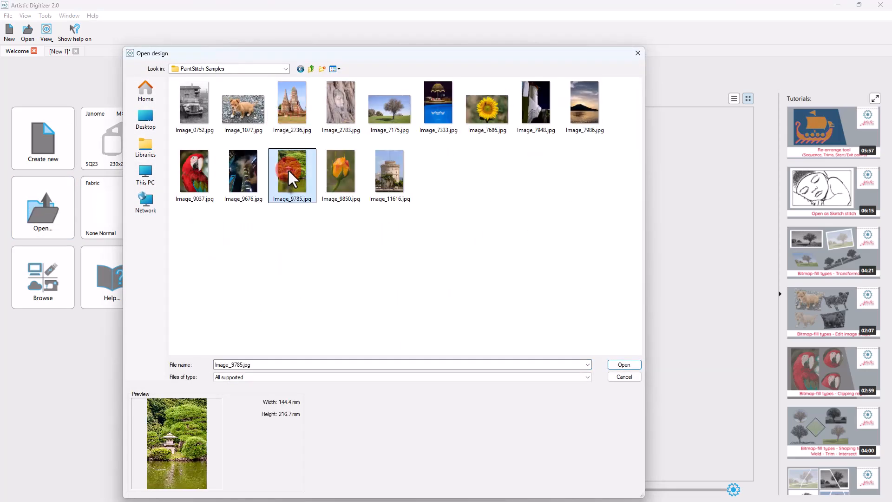
{"action": "left_click", "coordinate": [448, 100]}
{"action": "left_click", "coordinate": [614, 365]}
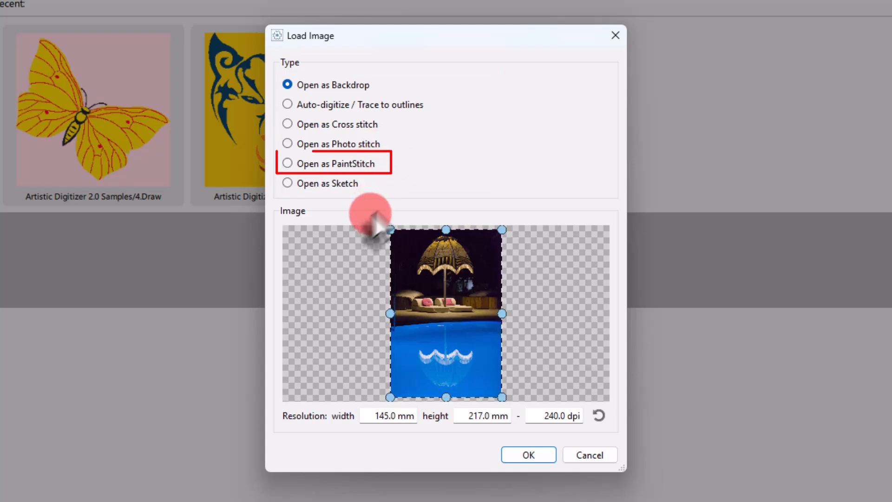
{"action": "left_click", "coordinate": [364, 163]}
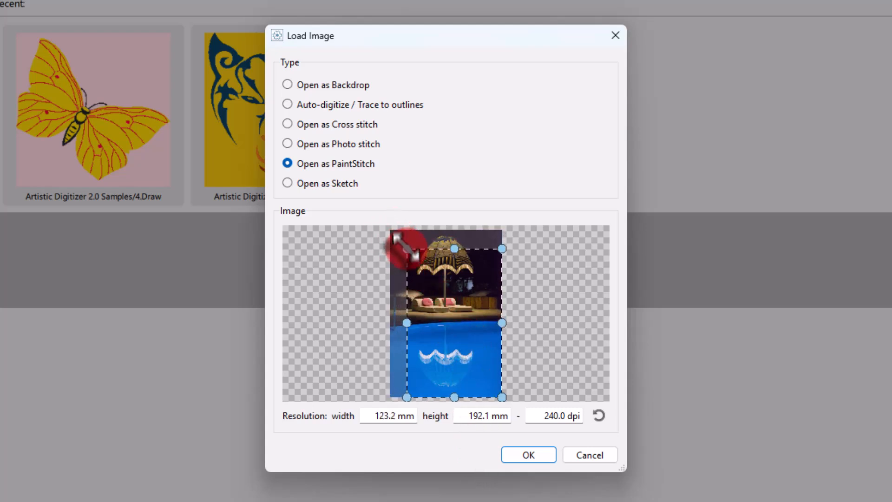
- Try cropping the image around the umbrella and sunbeds to about 128 by 142 mm, and reset the crop
{"action": "left_click_drag", "start_coordinate": [452, 397], "coordinate": [444, 323]}
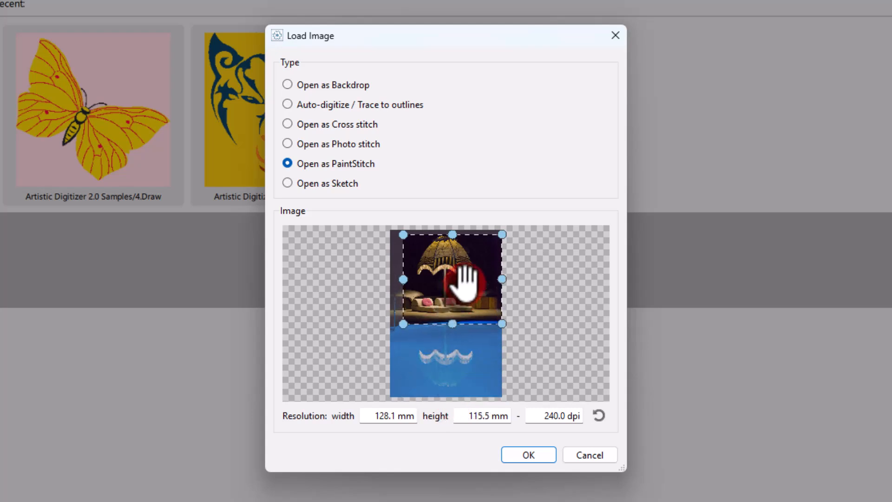
{"action": "left_click_drag", "start_coordinate": [464, 287], "coordinate": [448, 339]}
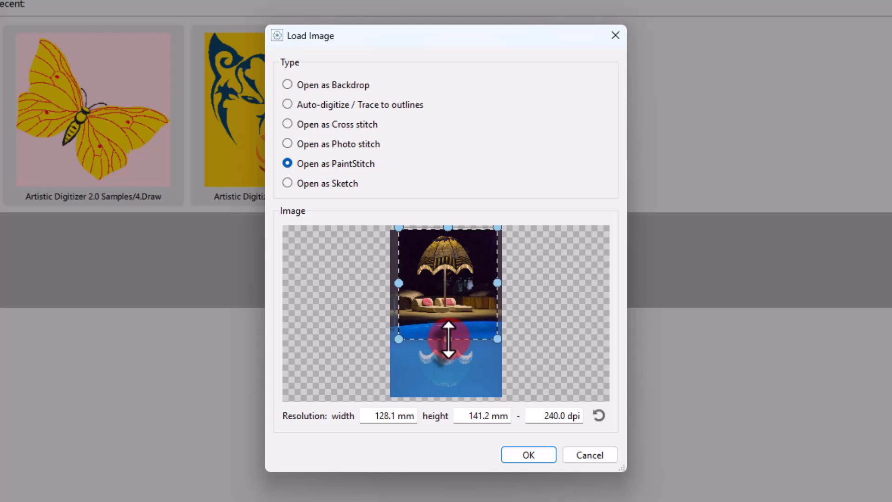
{"action": "left_click_drag", "start_coordinate": [444, 301], "coordinate": [443, 303]}
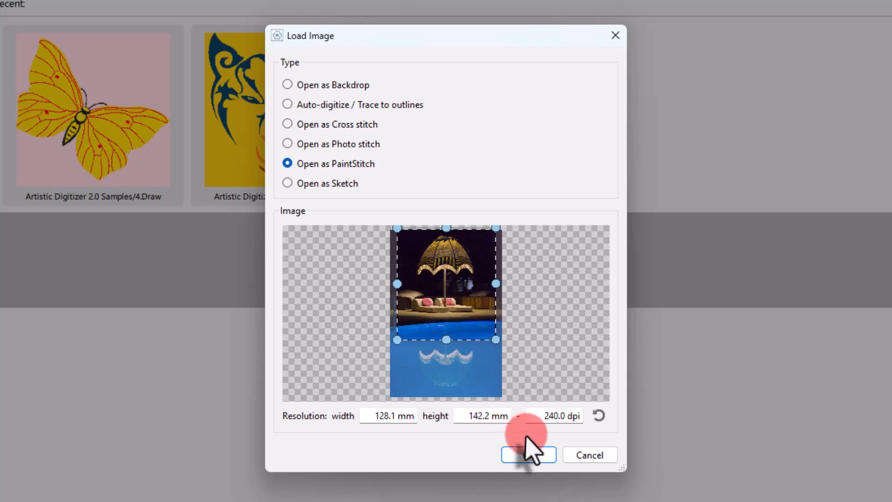
{"action": "left_click", "coordinate": [599, 416]}
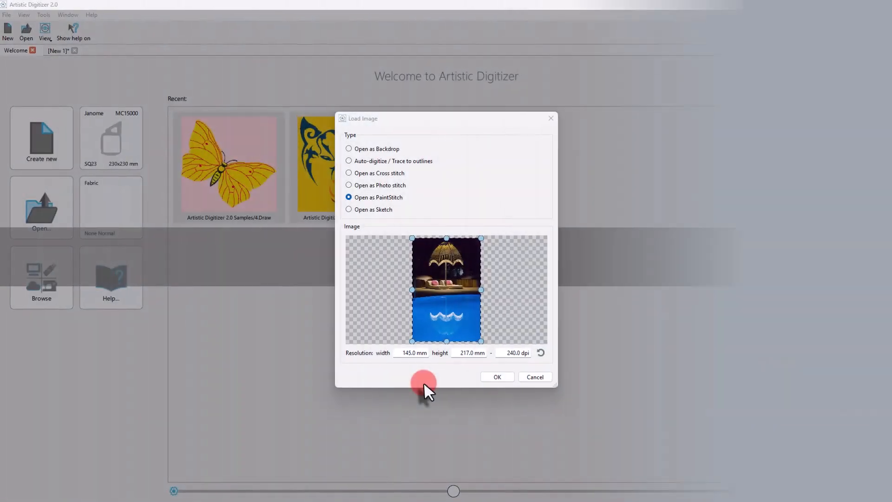
- Set the image height to 225 mm and load it as a PaintStitch design
{"action": "double_click", "coordinate": [470, 352]}
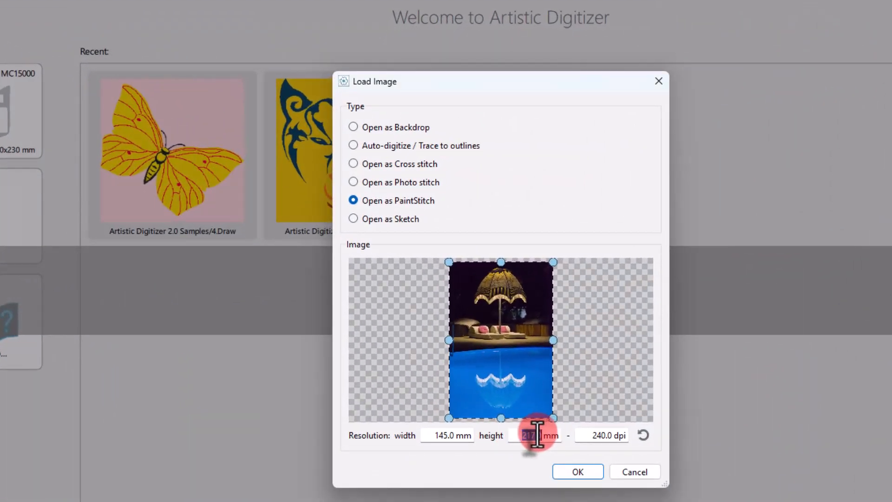
{"action": "type", "text": "225"}
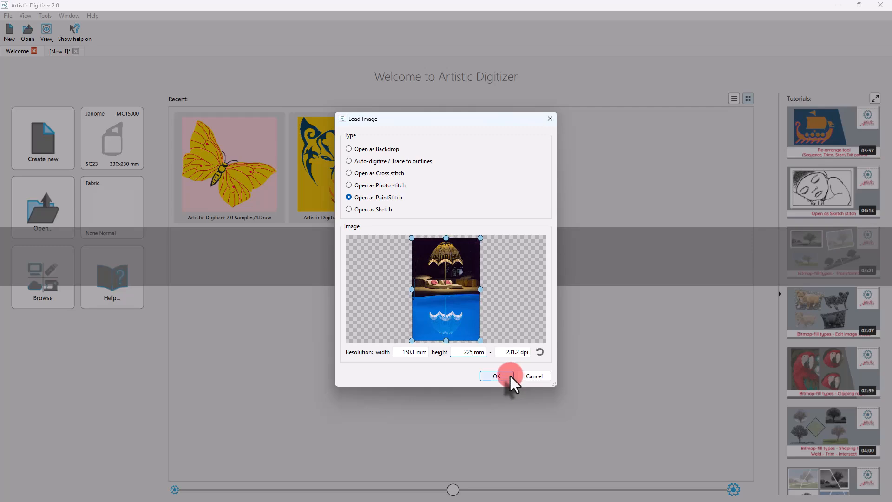
{"action": "left_click", "coordinate": [509, 374]}
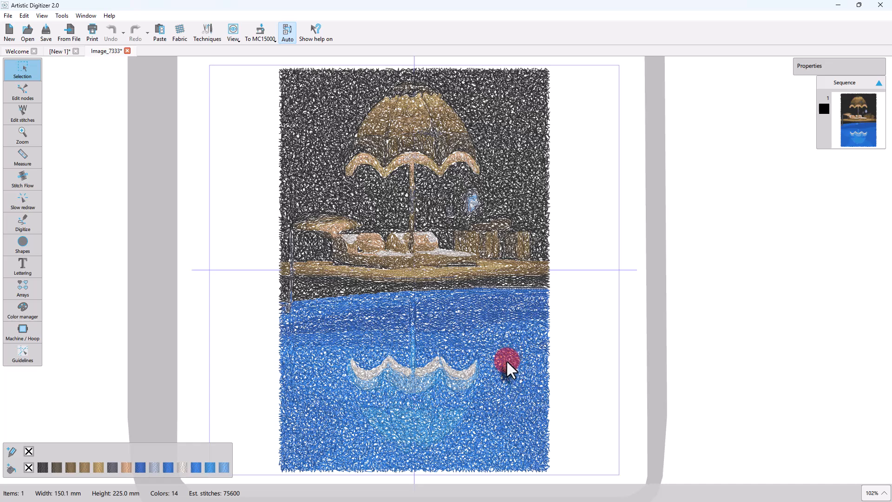
- Draw a Stitch Flow guide diagonally across the sunbeds in the PaintStitch design
{"action": "left_click", "coordinate": [459, 310]}
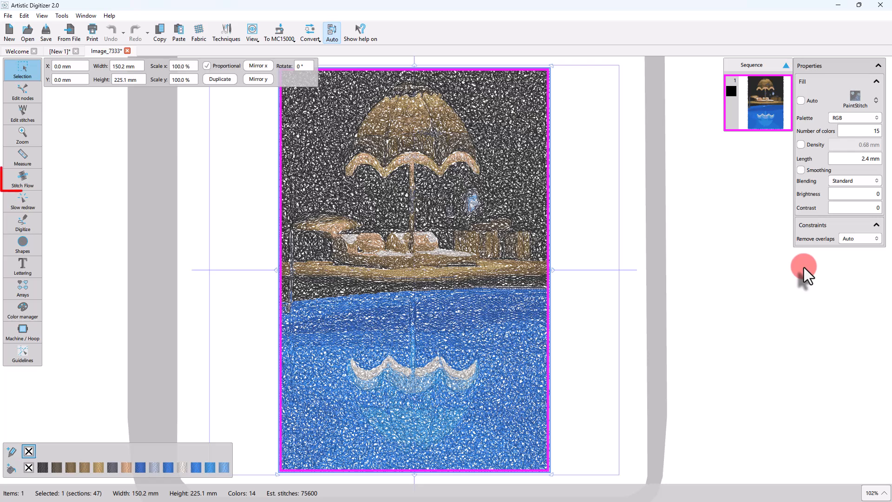
{"action": "left_click", "coordinate": [33, 187]}
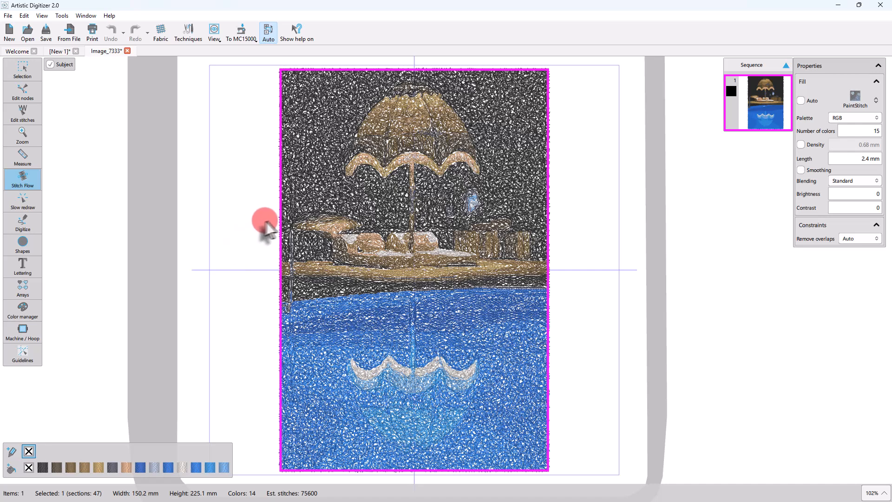
{"action": "left_click_drag", "start_coordinate": [308, 199], "coordinate": [427, 261]}
{"action": "left_click", "coordinate": [388, 272]}
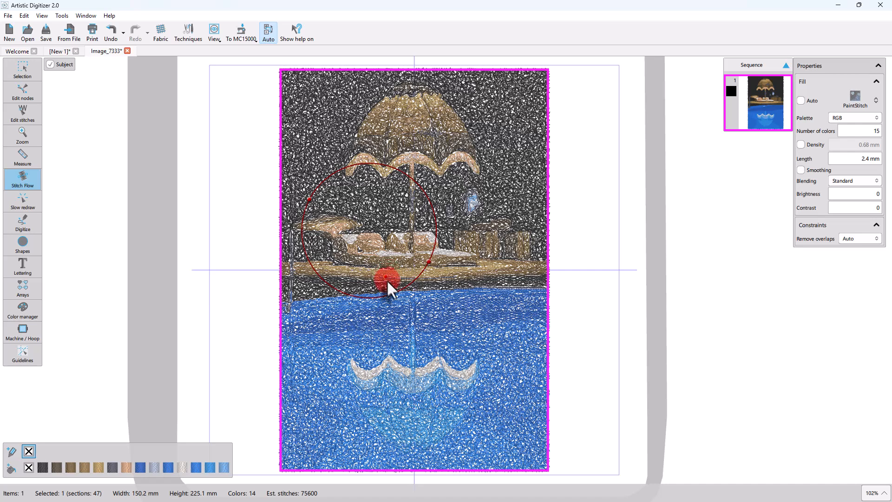
- Reshape the Stitch Flow guide over the sunbeds by its end nodes, delete it and leave Stitch Flow editing
{"action": "left_click_drag", "start_coordinate": [428, 261], "coordinate": [423, 256]}
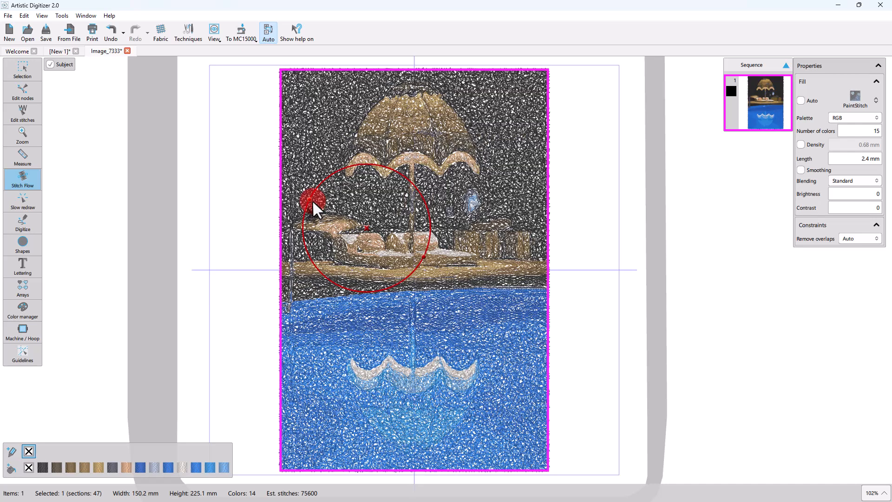
{"action": "left_click_drag", "start_coordinate": [312, 200], "coordinate": [327, 213]}
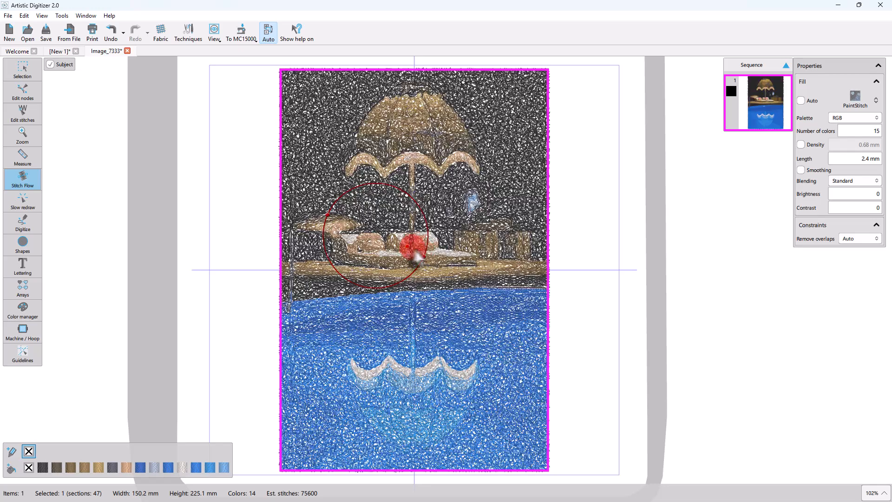
{"action": "left_click_drag", "start_coordinate": [422, 255], "coordinate": [445, 266]}
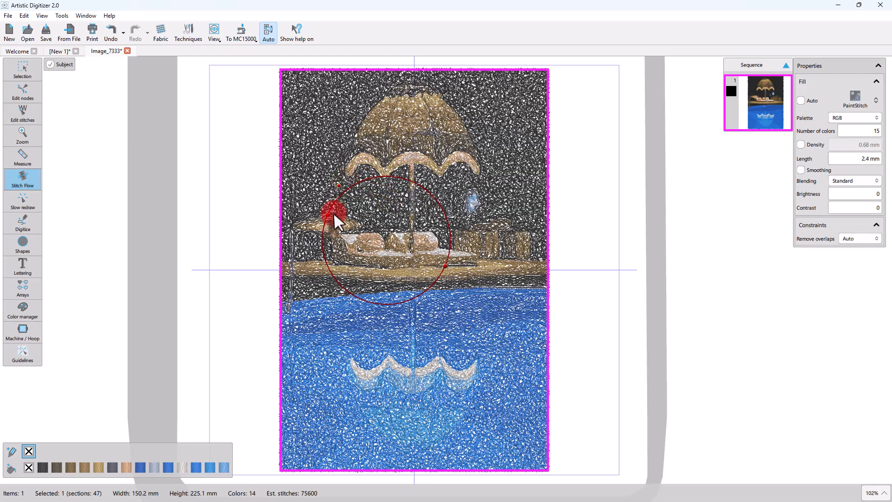
{"action": "left_click_drag", "start_coordinate": [327, 213], "coordinate": [349, 243]}
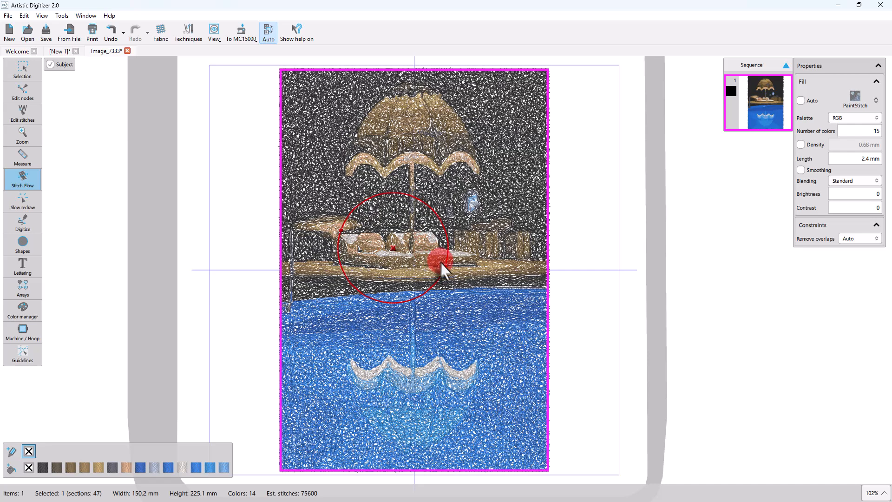
{"action": "left_click_drag", "start_coordinate": [445, 266], "coordinate": [408, 257]}
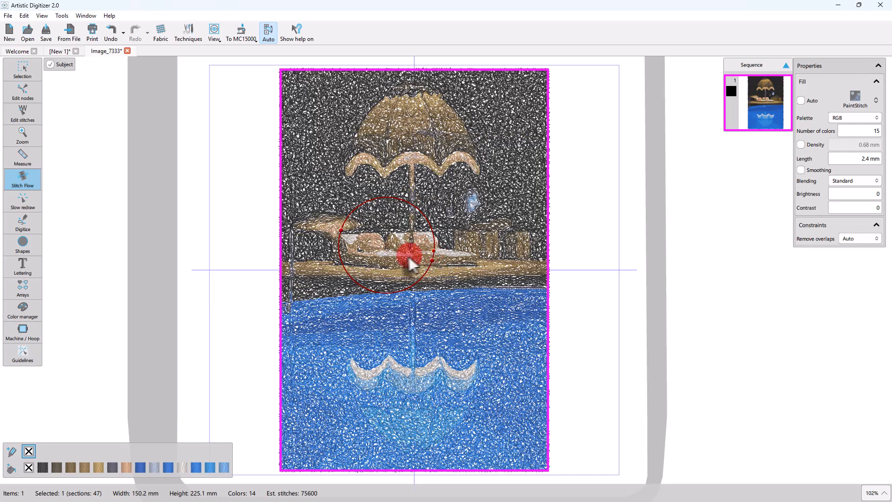
{"action": "left_click", "coordinate": [386, 245]}
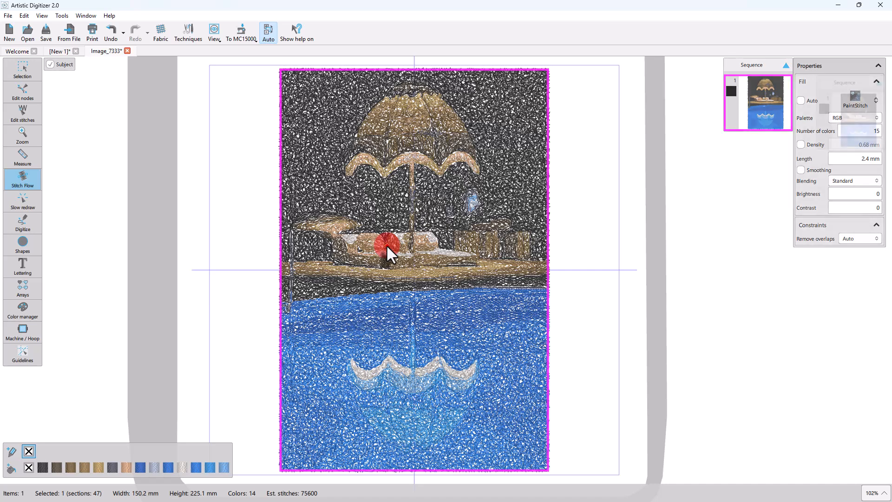
{"action": "left_click", "coordinate": [599, 408]}
{"action": "left_click", "coordinate": [7, 73]}
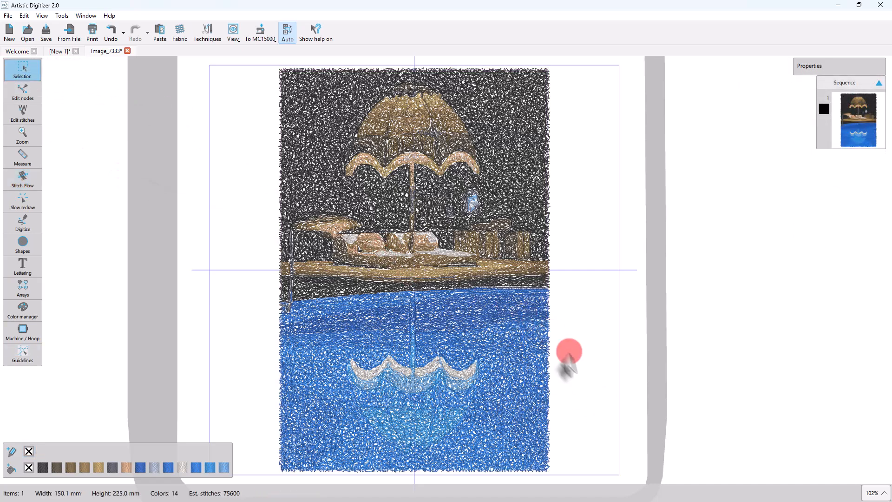
- Try the KINGSTAR and JANOME thread palettes on the PaintStitch design and settle on JENNY HASKINS
{"action": "left_click", "coordinate": [480, 355]}
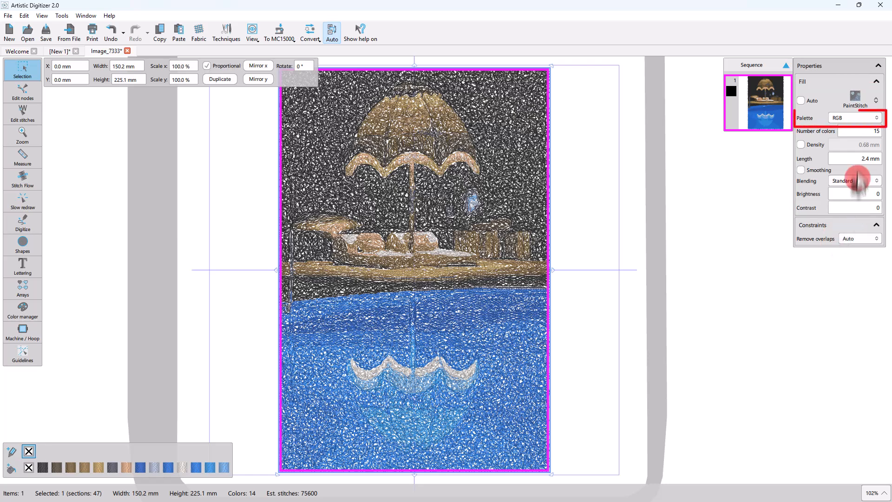
{"action": "left_click", "coordinate": [851, 117]}
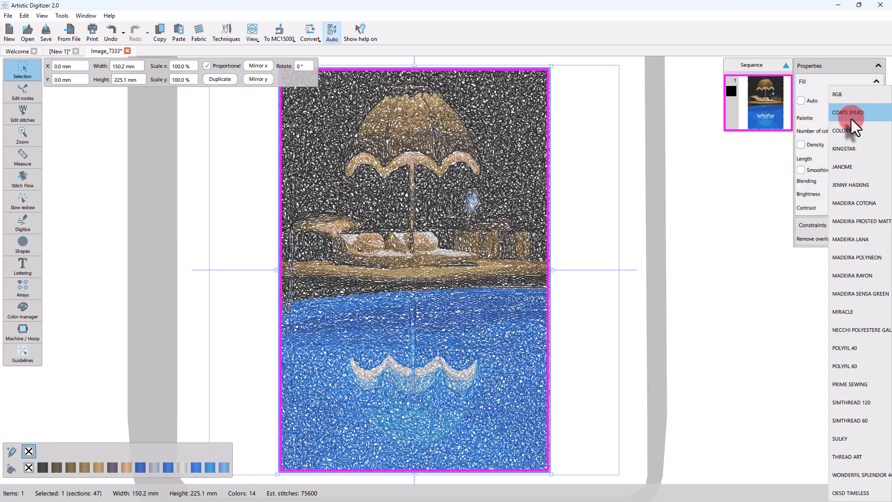
{"action": "left_click", "coordinate": [855, 152]}
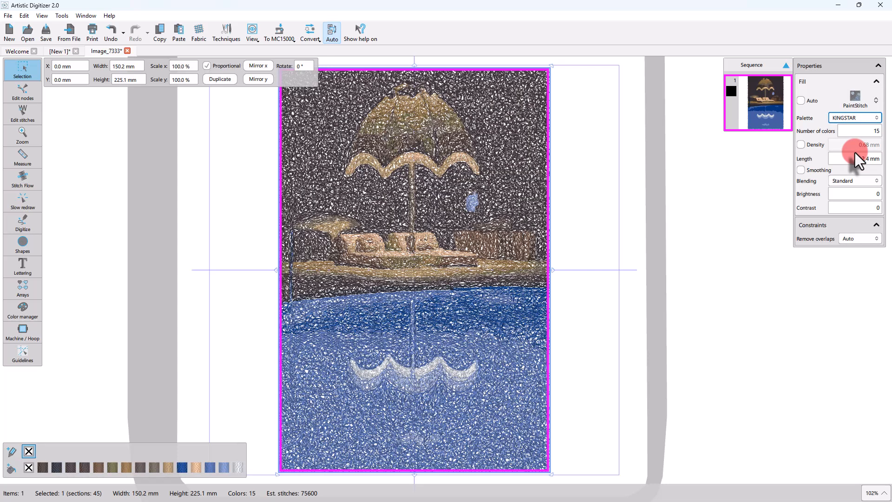
{"action": "left_click", "coordinate": [849, 119]}
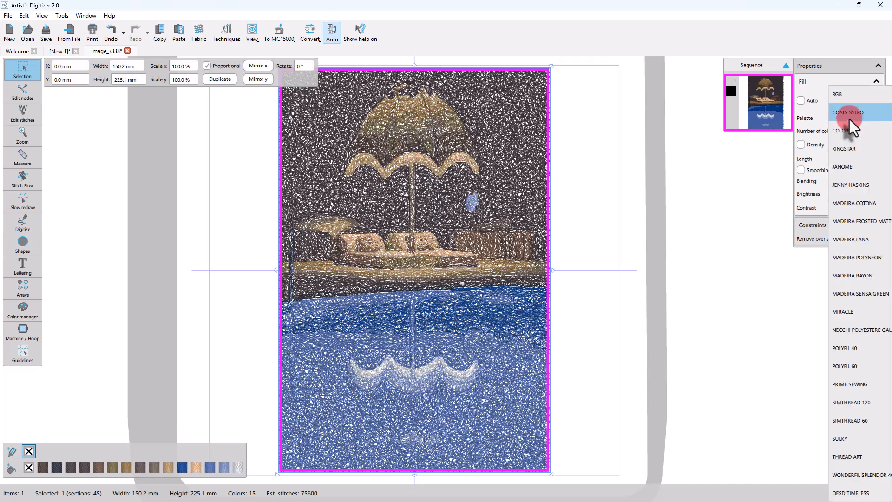
{"action": "left_click", "coordinate": [847, 165]}
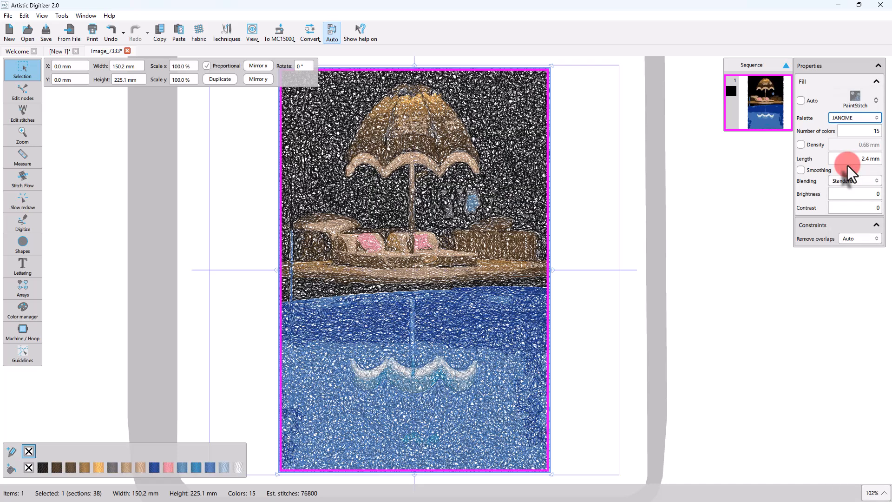
{"action": "left_click", "coordinate": [845, 119]}
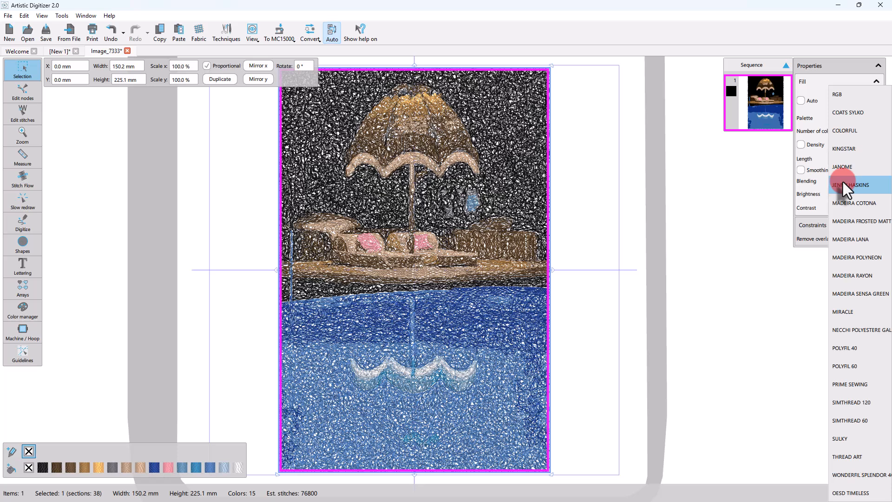
{"action": "left_click", "coordinate": [842, 184]}
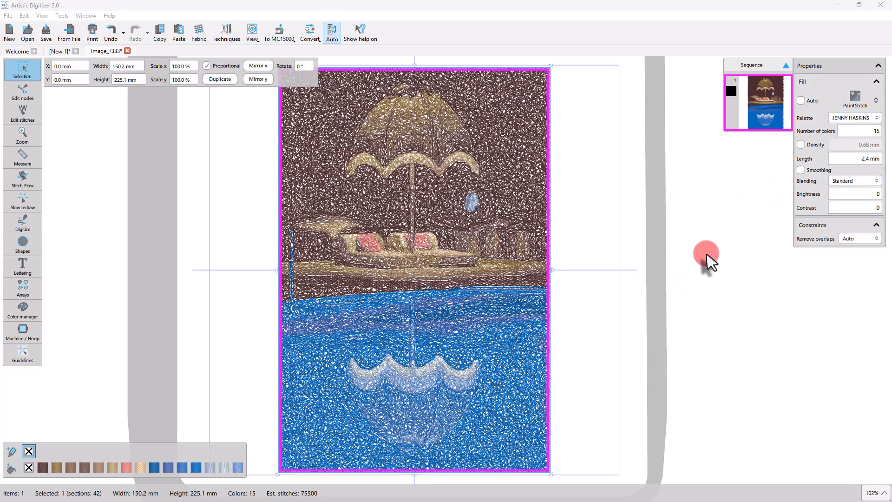
- Set the PaintStitch fill's number of colors to 20, try 10, and return it to 20
{"action": "left_click", "coordinate": [873, 137]}
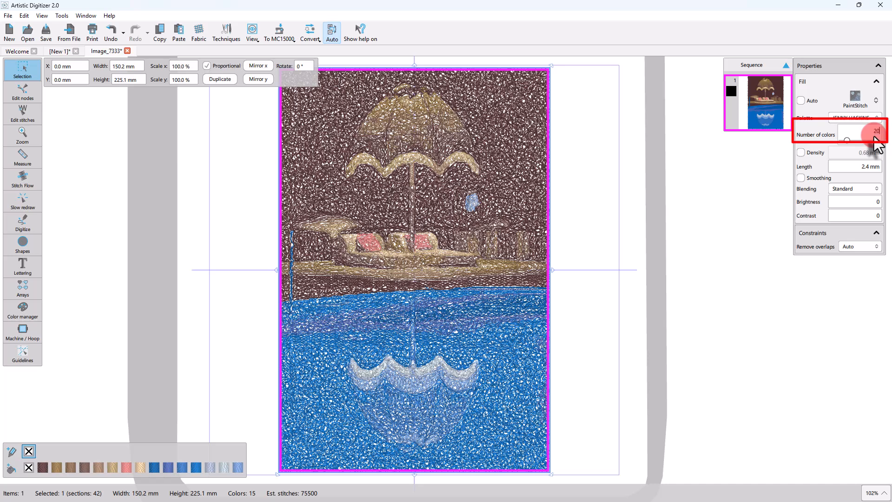
{"action": "key", "text": "Return"}
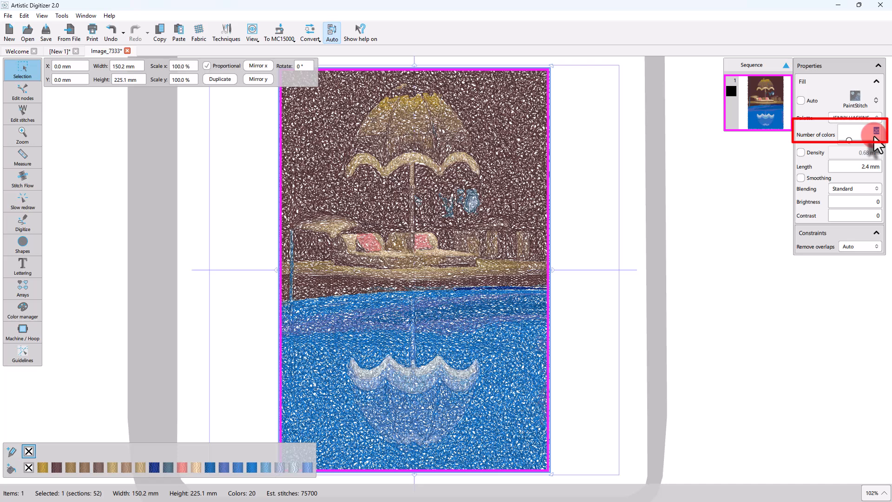
{"action": "type", "text": "10"}
{"action": "key", "text": "Return"}
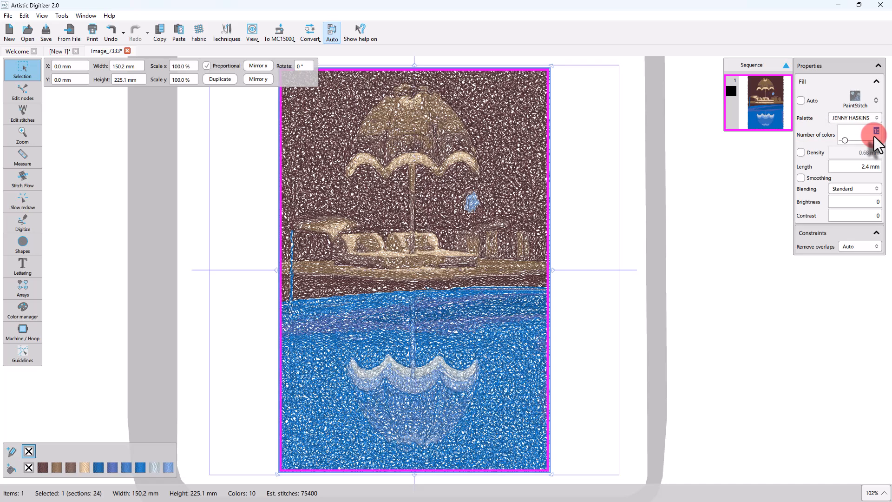
{"action": "type", "text": "20"}
{"action": "key", "text": "Return"}
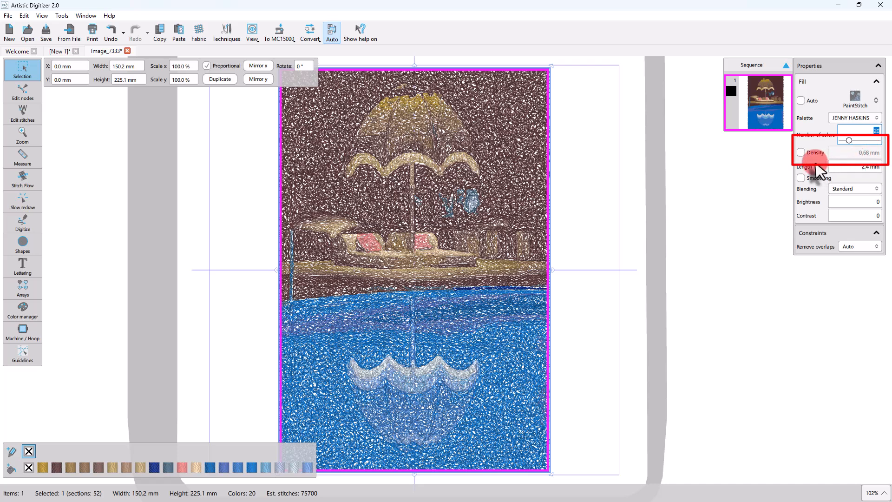
- Try a custom density with a lower value on the PaintStitch fill and switch the density option off again
{"action": "left_click", "coordinate": [800, 144]}
{"action": "left_click_drag", "start_coordinate": [854, 153], "coordinate": [850, 155]}
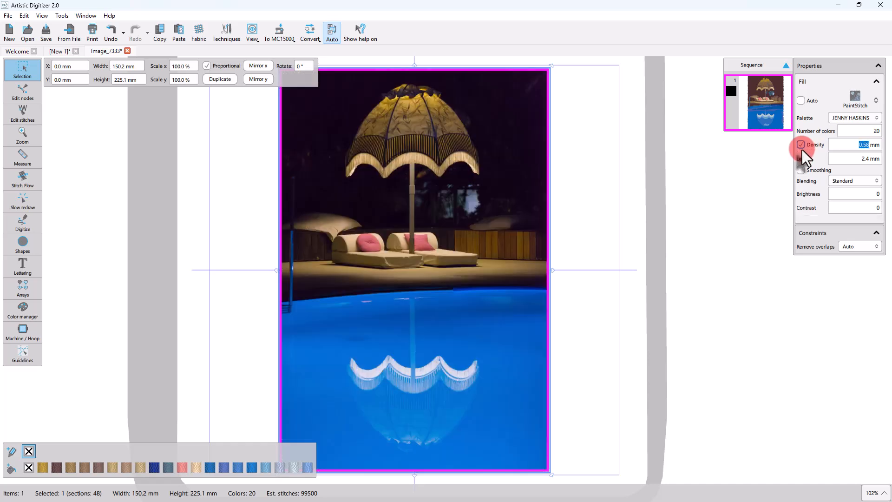
{"action": "left_click", "coordinate": [800, 148]}
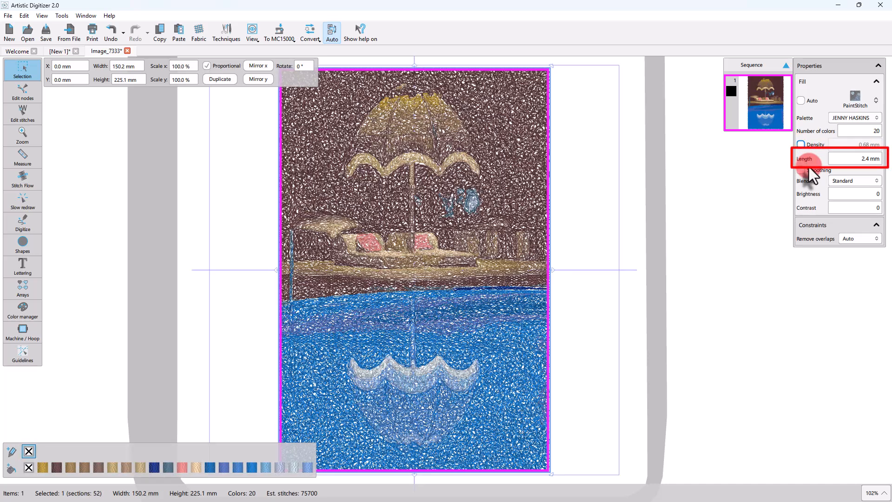
- Try a stitch length of 3.5 mm on the PaintStitch fill, then set it to 2.0 mm
{"action": "left_click", "coordinate": [851, 161]}
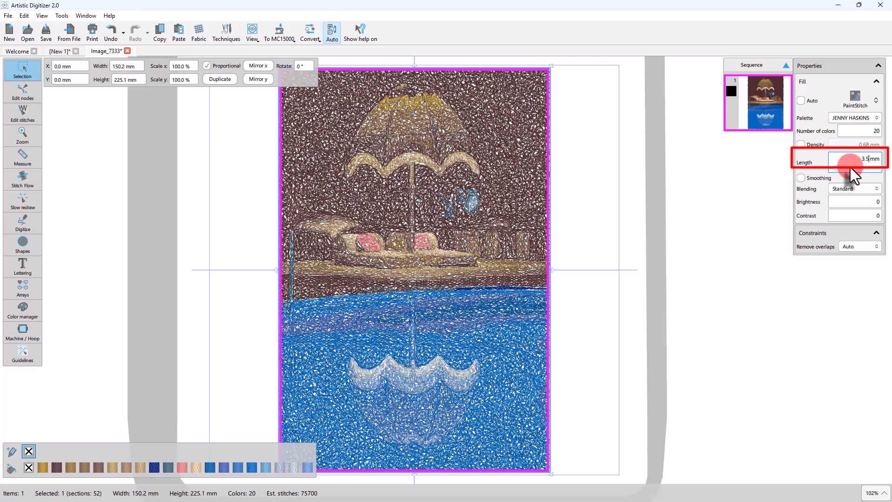
{"action": "key", "text": "Return"}
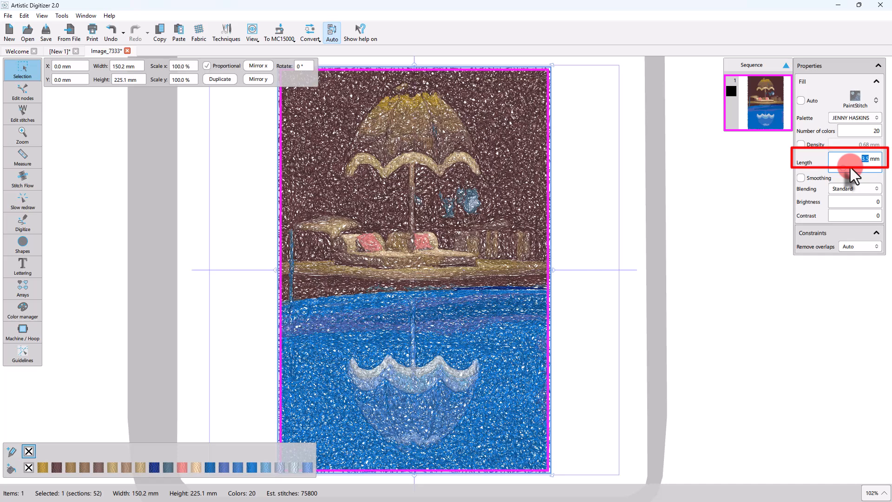
{"action": "type", "text": "2"}
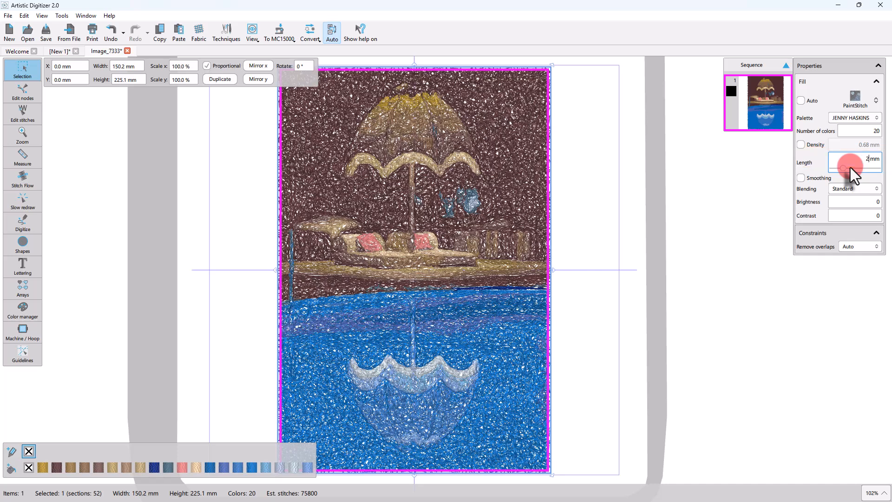
{"action": "key", "text": "Return"}
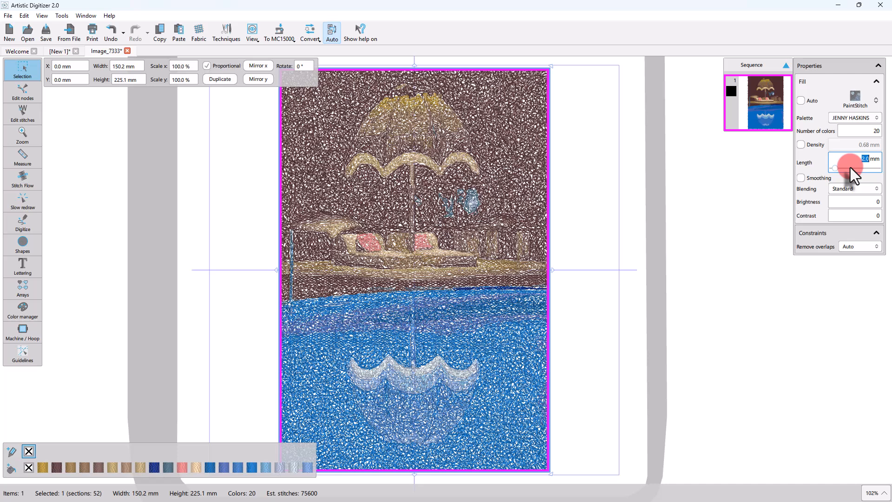
- Try the Smoothing option on the PaintStitch fill and switch it off again
{"action": "left_click", "coordinate": [820, 180]}
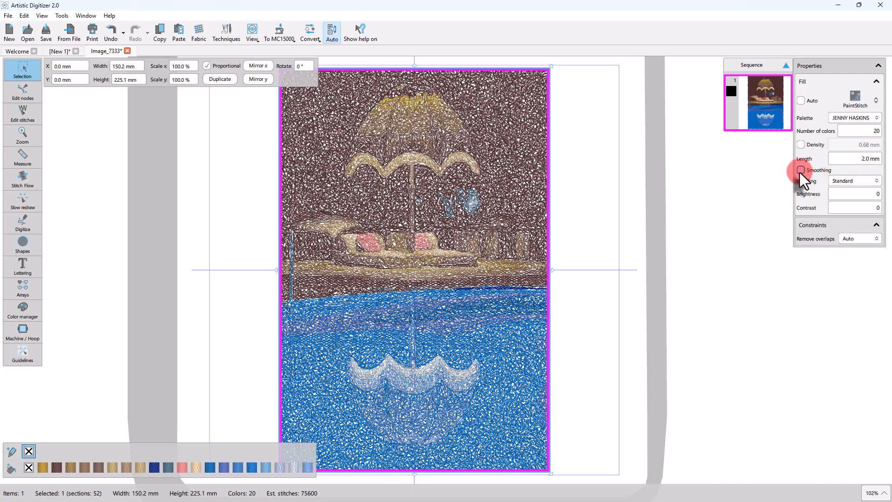
{"action": "left_click", "coordinate": [800, 170]}
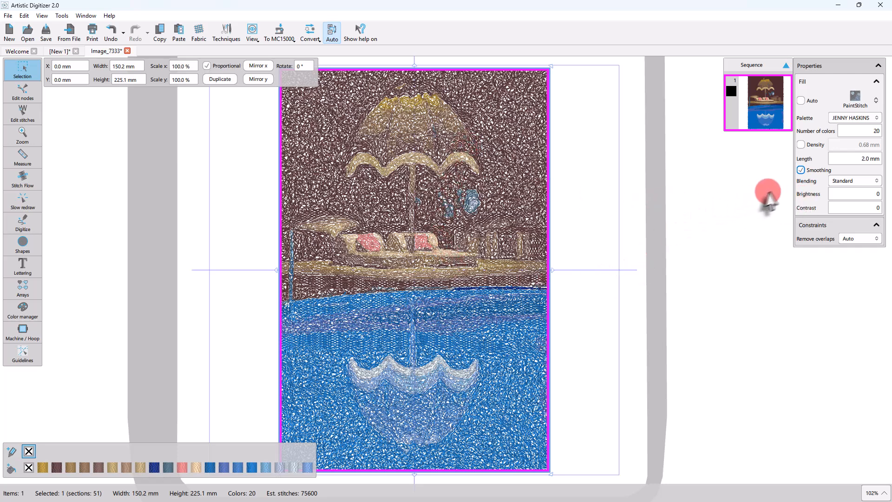
{"action": "left_click", "coordinate": [801, 170]}
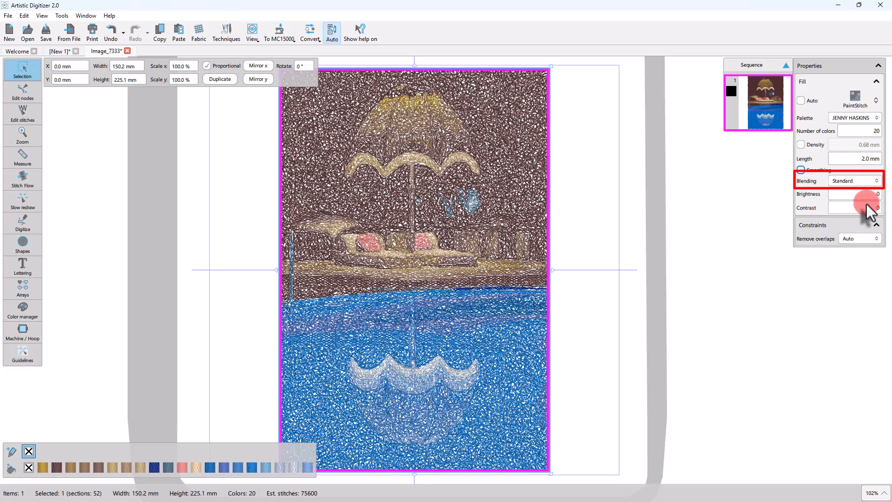
- Set the PaintStitch fill's blending to None and examine the color transitions around the waterline up close
{"action": "left_click", "coordinate": [857, 183]}
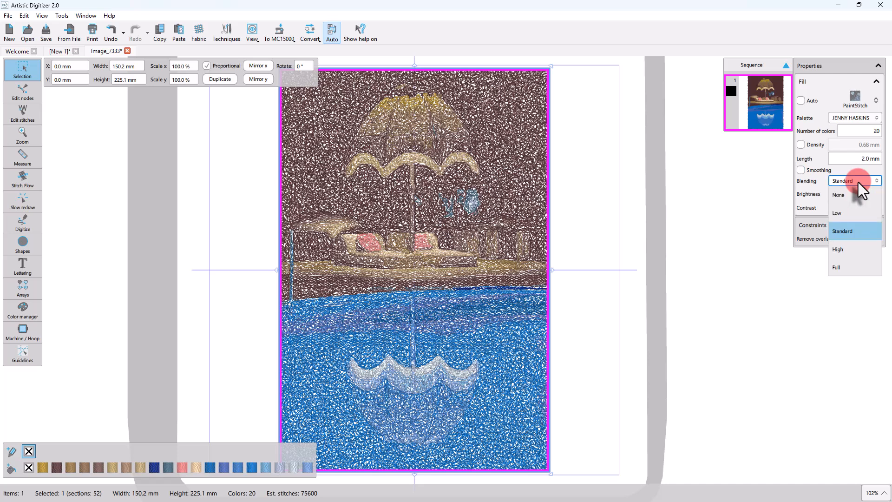
{"action": "left_click", "coordinate": [853, 198]}
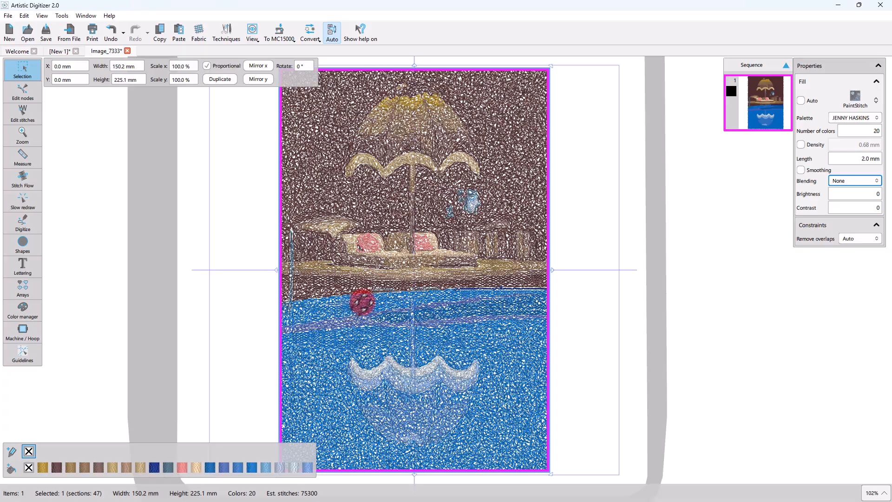
{"action": "scroll", "coordinate": [364, 298], "scroll_direction": "up", "scroll_amount": 6}
{"action": "scroll", "coordinate": [368, 294], "scroll_direction": "up", "scroll_amount": 2}
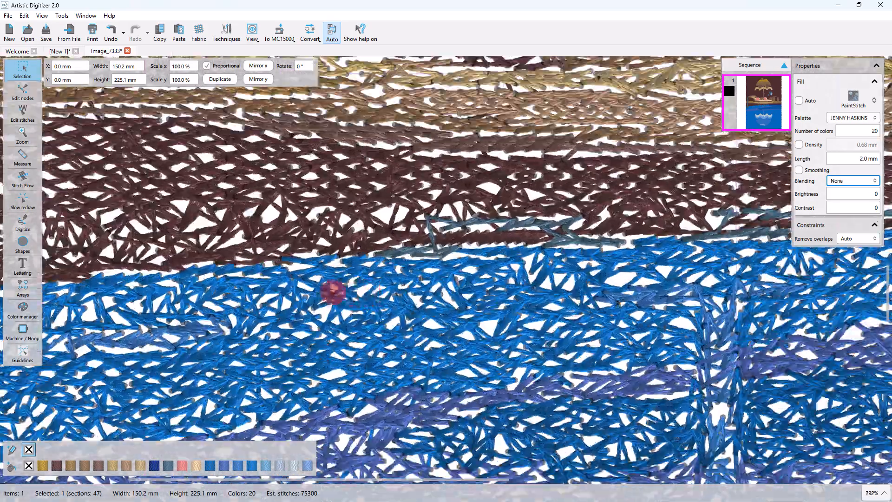
{"action": "scroll", "coordinate": [359, 253], "scroll_direction": "down", "scroll_amount": 6}
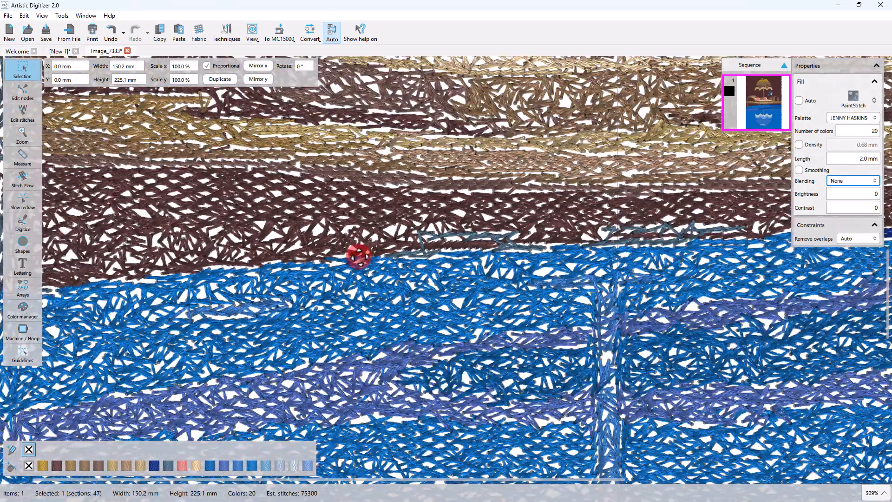
{"action": "scroll", "coordinate": [699, 254], "scroll_direction": "up", "scroll_amount": 2}
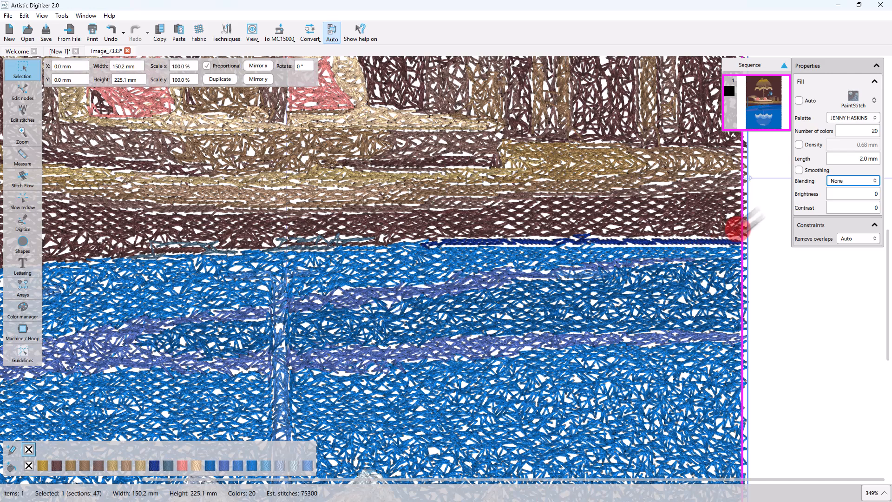
- Try Low and High blending on the PaintStitch fill and compare how the thread colors mix
{"action": "left_click", "coordinate": [829, 182]}
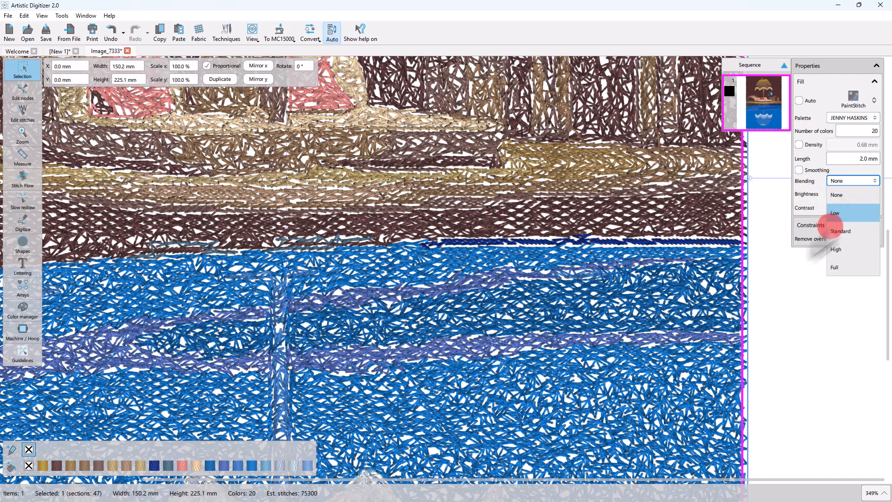
{"action": "key", "text": "Return"}
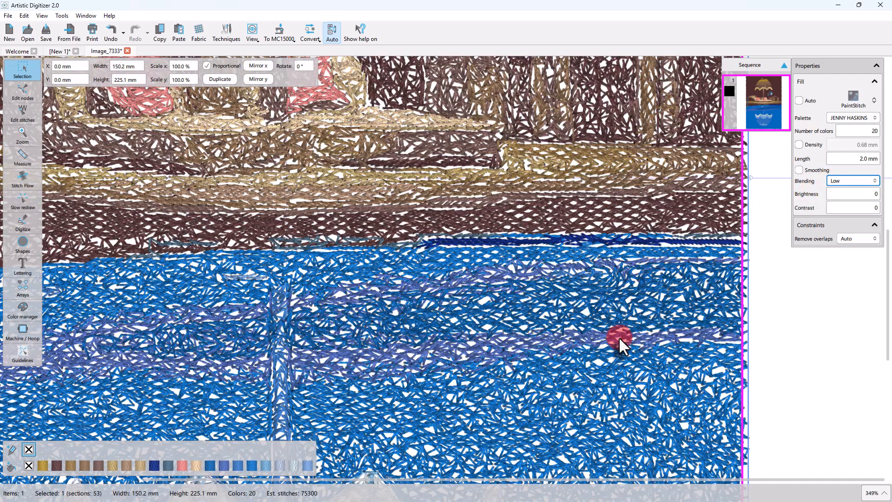
{"action": "left_click", "coordinate": [861, 183]}
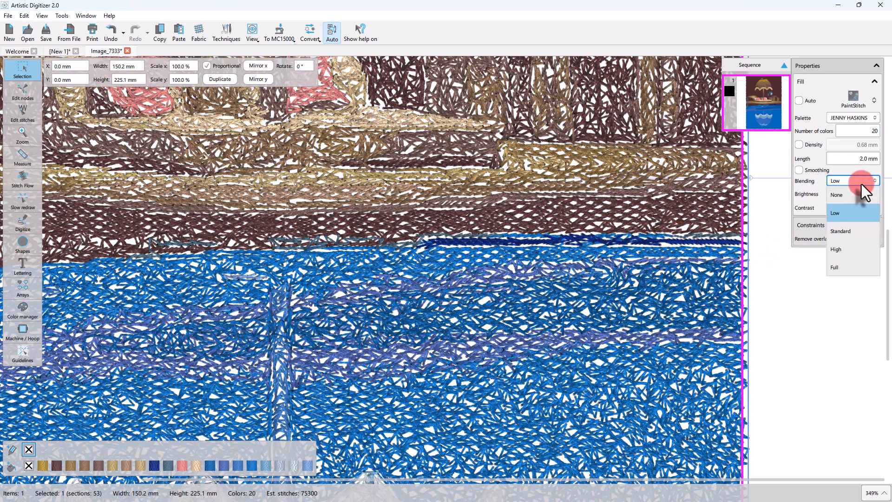
{"action": "left_click", "coordinate": [851, 247]}
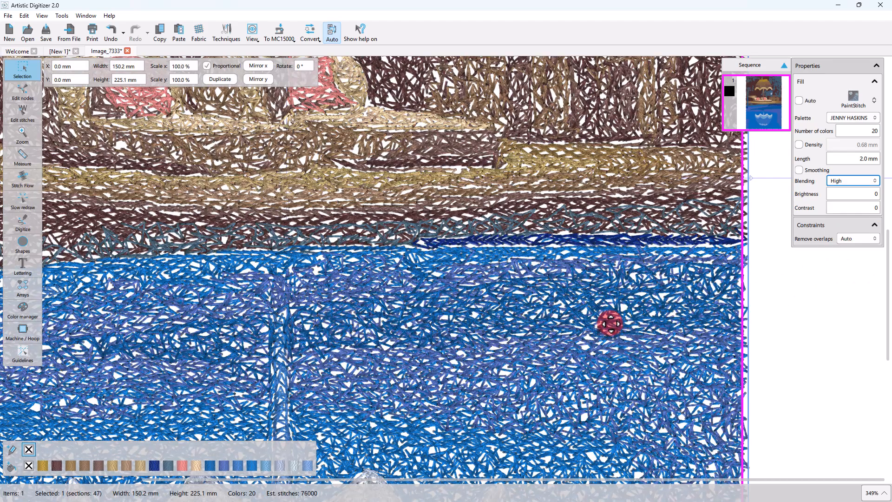
{"action": "scroll", "coordinate": [606, 303], "scroll_direction": "down", "scroll_amount": 4}
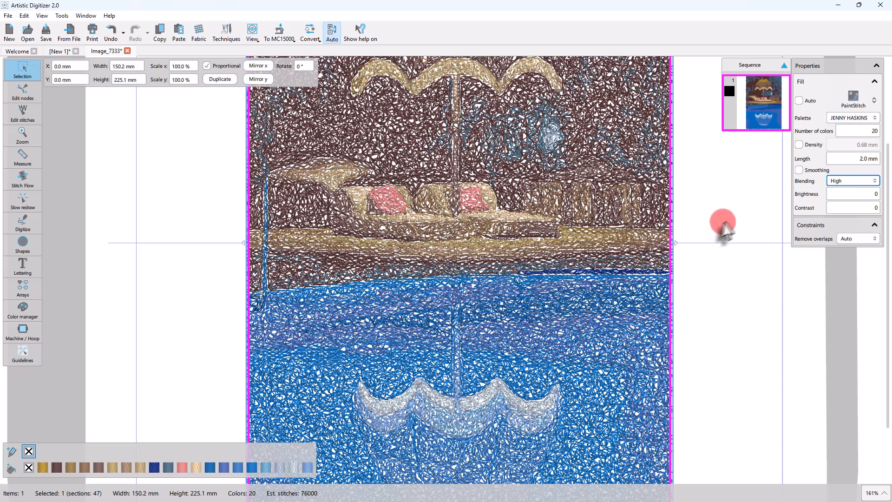
- Try Full blending on the PaintStitch fill, inspect the stitches and return the blending to Standard
{"action": "left_click", "coordinate": [841, 183]}
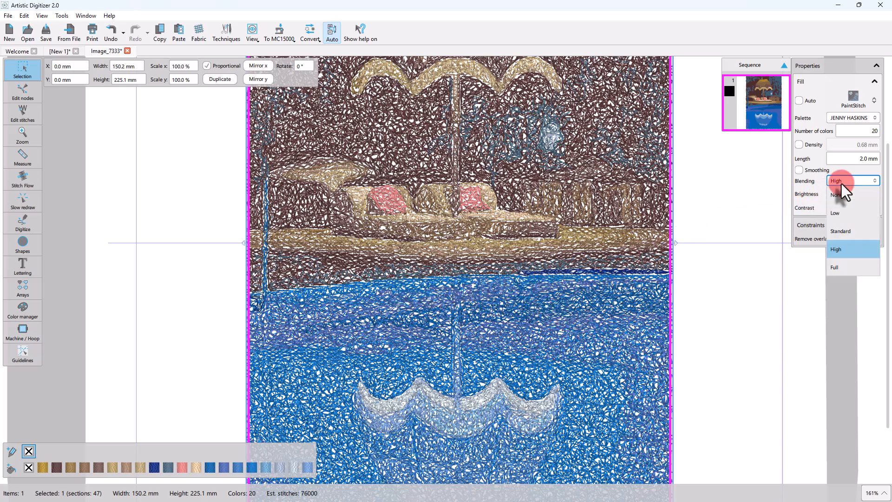
{"action": "left_click", "coordinate": [839, 263]}
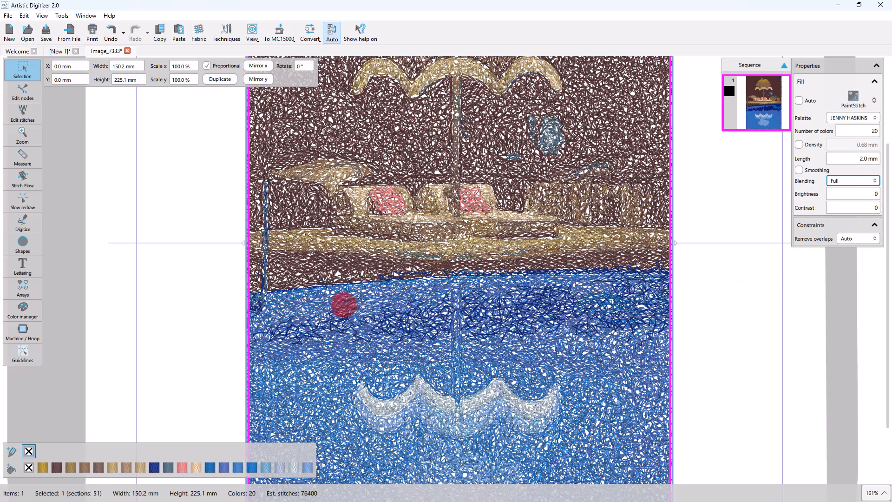
{"action": "scroll", "coordinate": [344, 286], "scroll_direction": "up", "scroll_amount": 3}
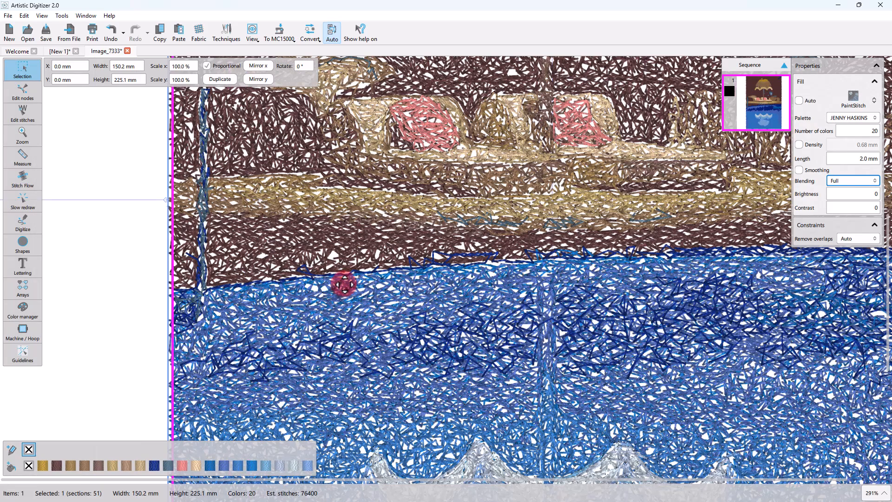
{"action": "scroll", "coordinate": [343, 285], "scroll_direction": "down", "scroll_amount": 1}
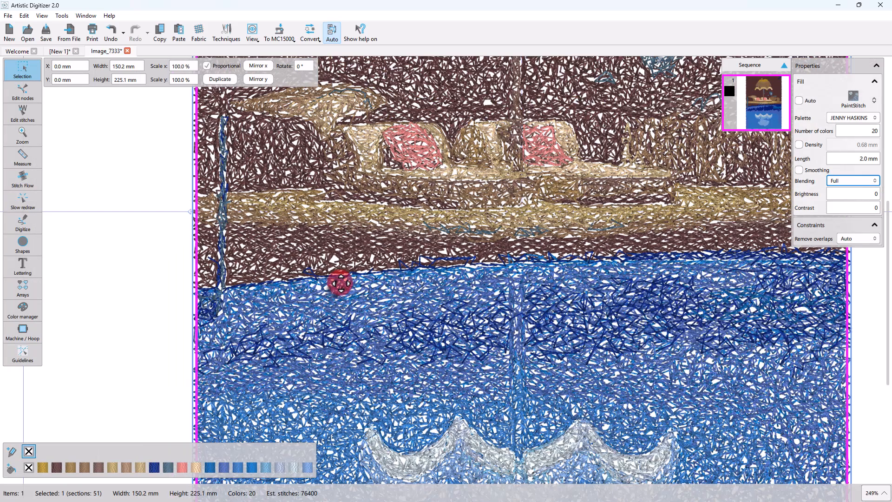
{"action": "left_click", "coordinate": [836, 182]}
{"action": "left_click", "coordinate": [812, 230]}
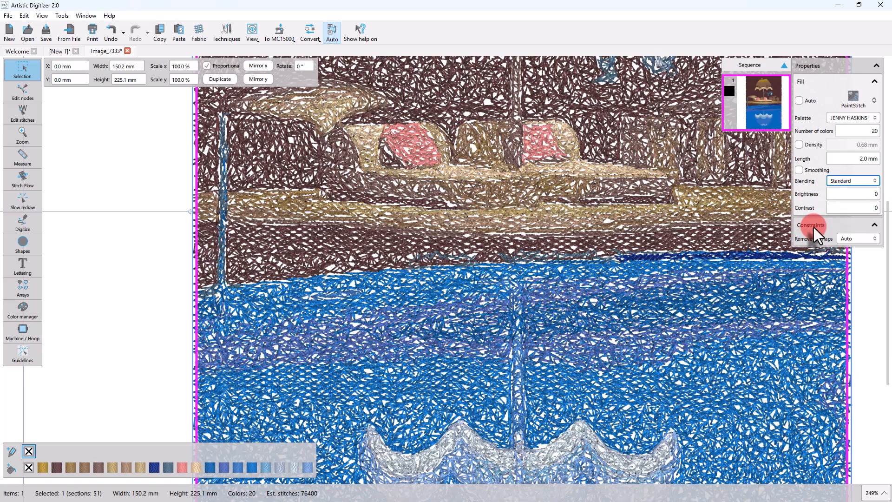
- Try a brightness of -86 on the PaintStitch fill and set it to -7
{"action": "left_click", "coordinate": [839, 194]}
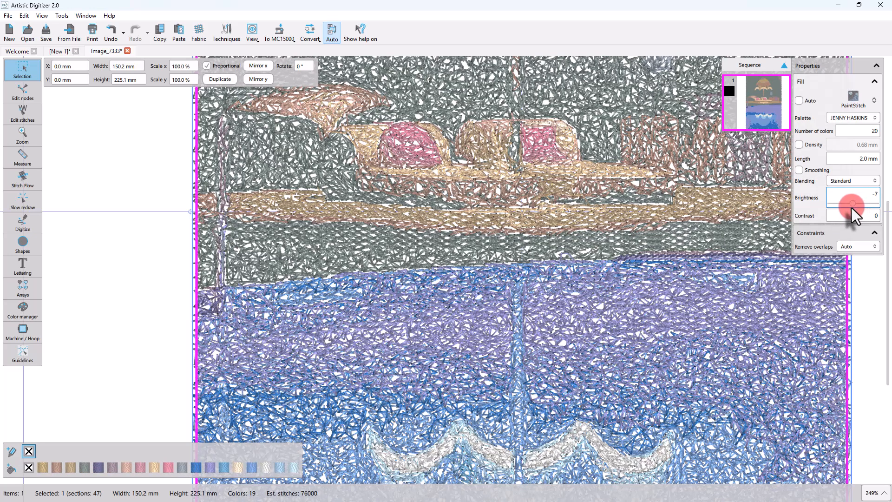
{"action": "left_click_drag", "start_coordinate": [851, 208], "coordinate": [842, 209]}
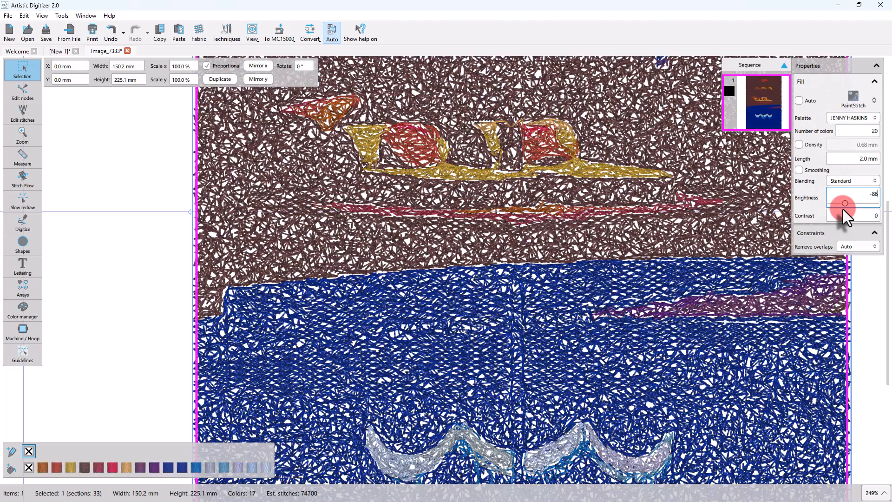
{"action": "scroll", "coordinate": [485, 274], "scroll_direction": "down", "scroll_amount": 4}
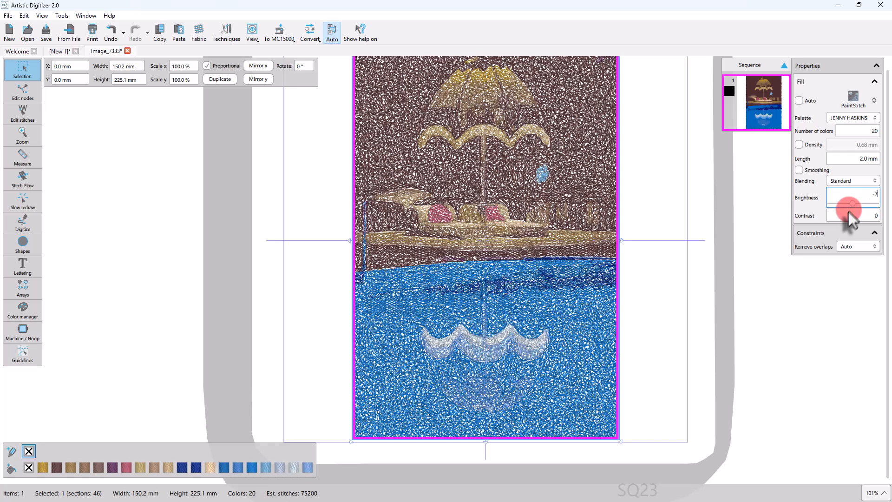
- Try contrast values of -48 and 92 on the PaintStitch fill and settle on 10
{"action": "left_click", "coordinate": [842, 220]}
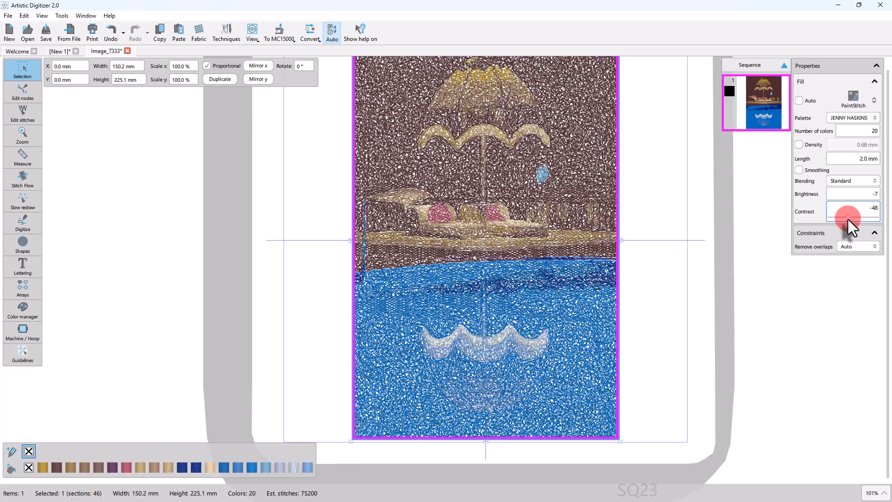
{"action": "left_click_drag", "start_coordinate": [848, 220], "coordinate": [863, 220]}
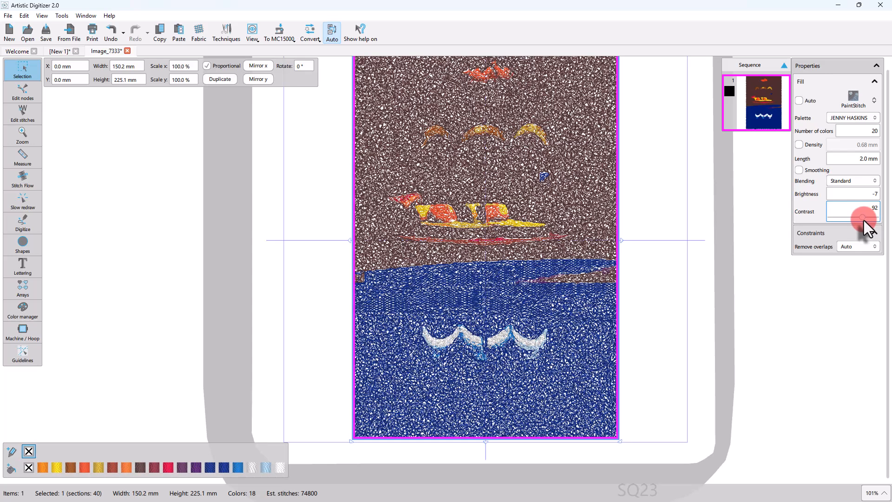
{"action": "left_click_drag", "start_coordinate": [863, 220], "coordinate": [863, 221]}
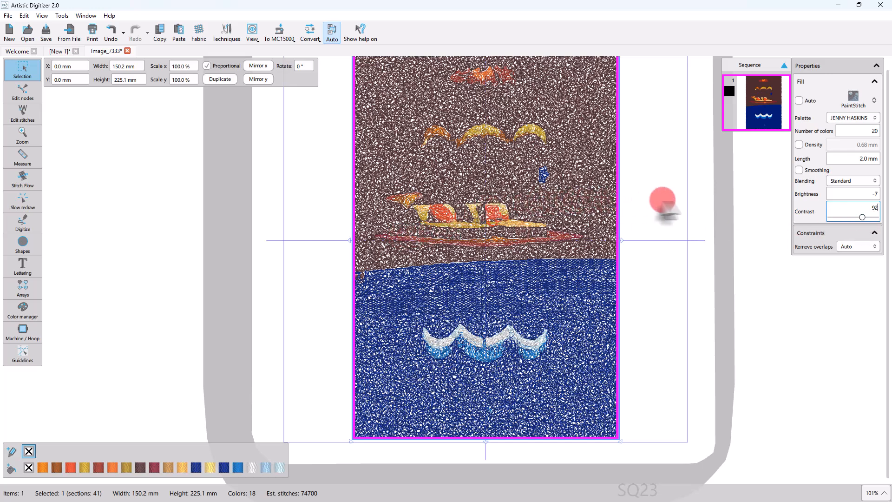
{"action": "left_click", "coordinate": [854, 219]}
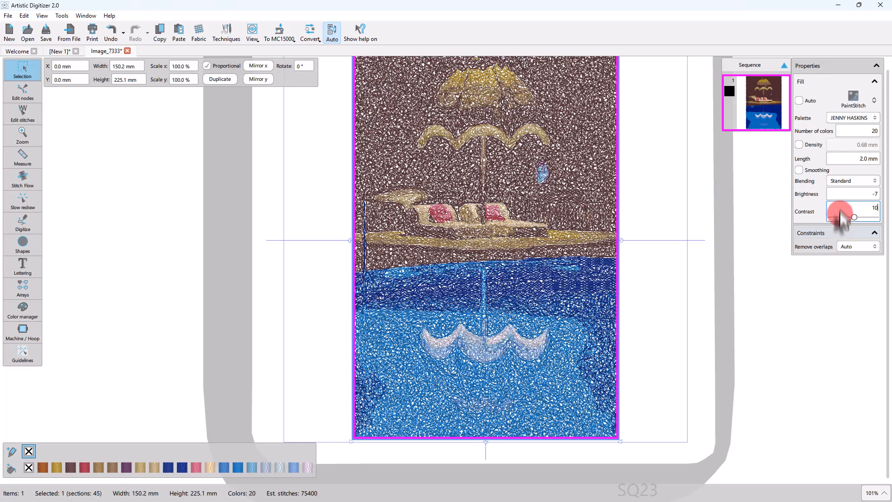
- Try the Cross, Photo and Sketch fill types on the design, return it to PaintStitch and deselect it
{"action": "left_click", "coordinate": [854, 101]}
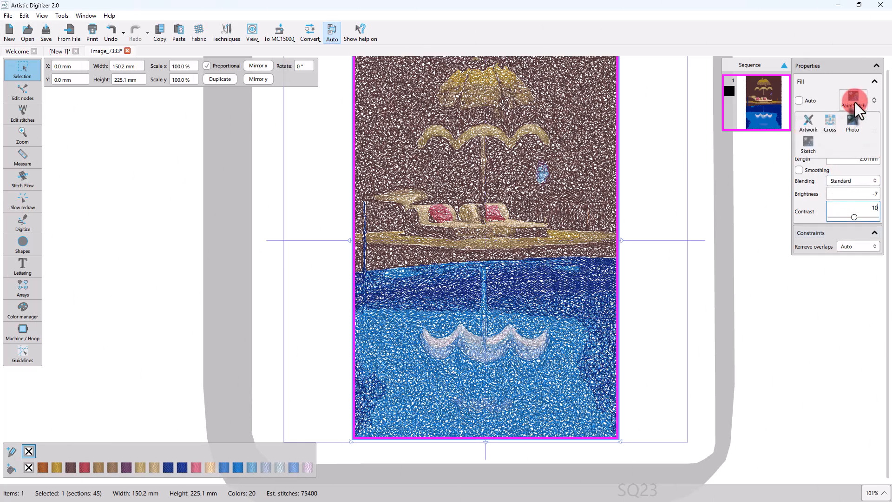
{"action": "left_click", "coordinate": [834, 130]}
{"action": "left_click", "coordinate": [857, 97]}
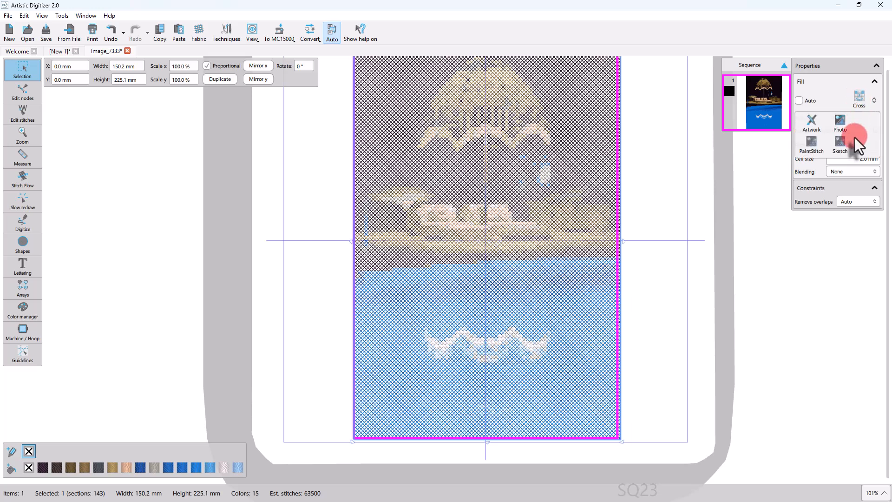
{"action": "left_click", "coordinate": [840, 124]}
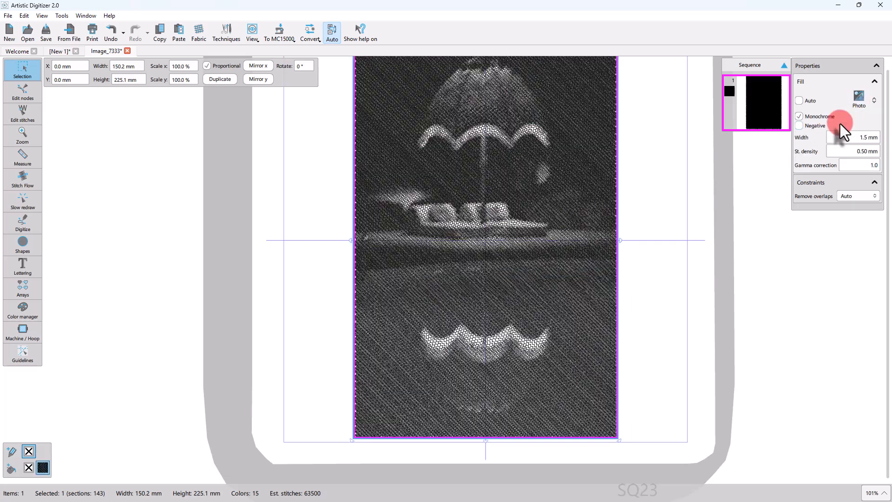
{"action": "left_click", "coordinate": [856, 94]}
{"action": "left_click", "coordinate": [834, 147]}
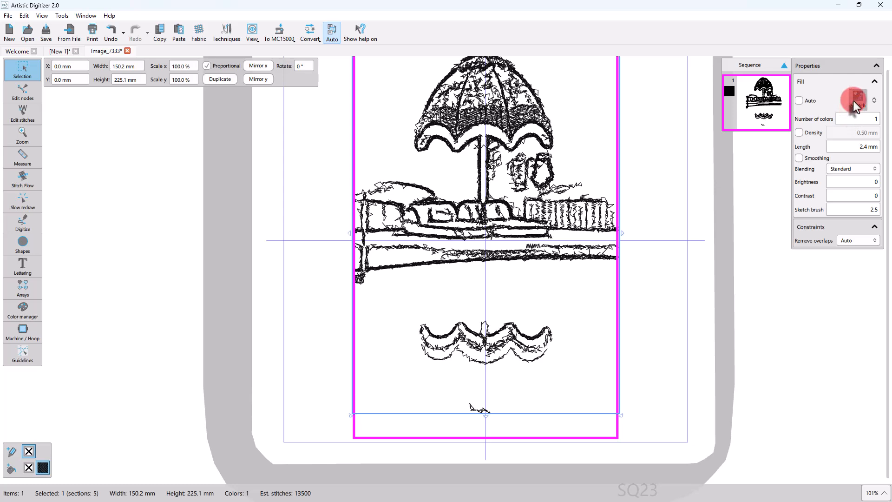
{"action": "left_click", "coordinate": [853, 99]}
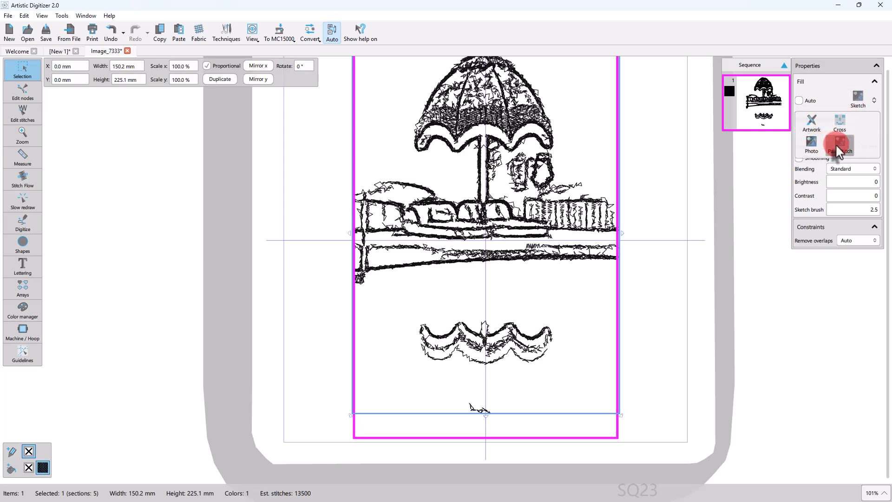
{"action": "left_click", "coordinate": [835, 143]}
{"action": "key", "text": "Escape"}
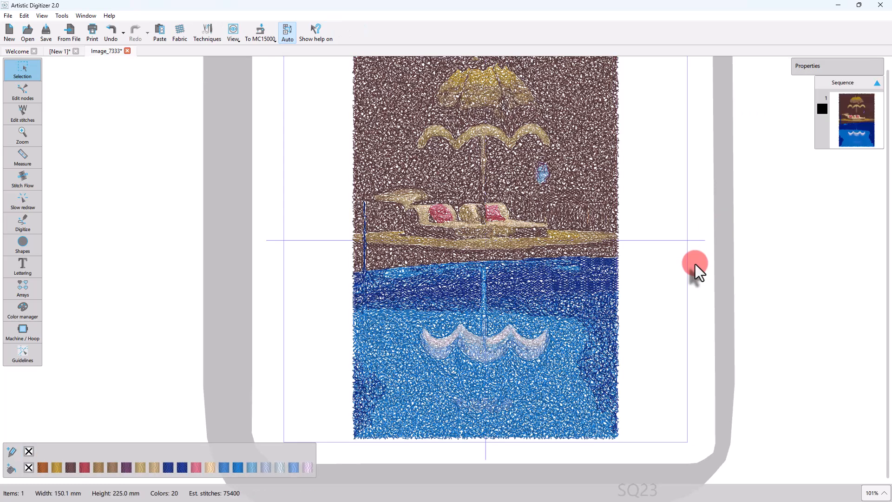